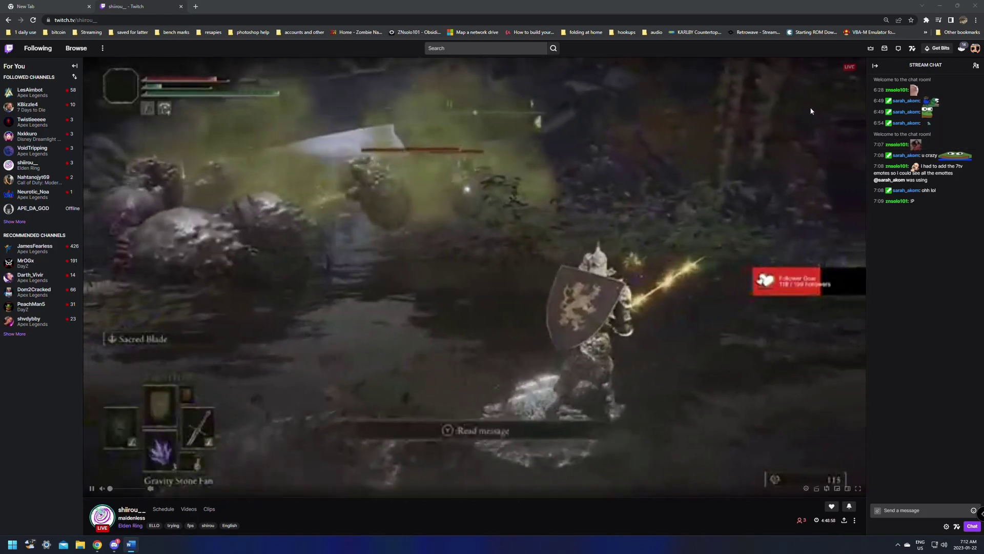
In OBS, set the stream's Twitch chat add-ons to BetterTTV and FrankerFaceZ, save the settings and close OBS
left_click(941, 6)
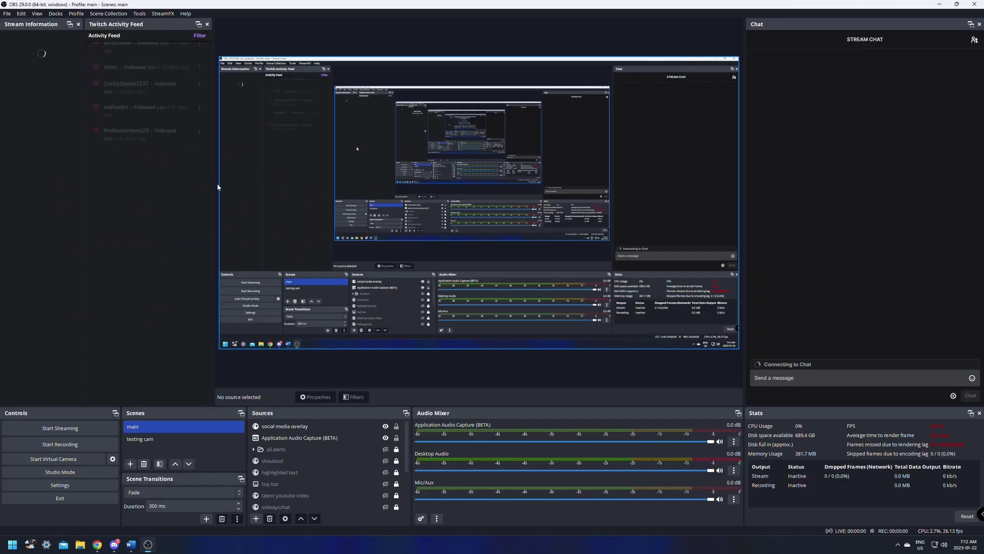
left_click(65, 485)
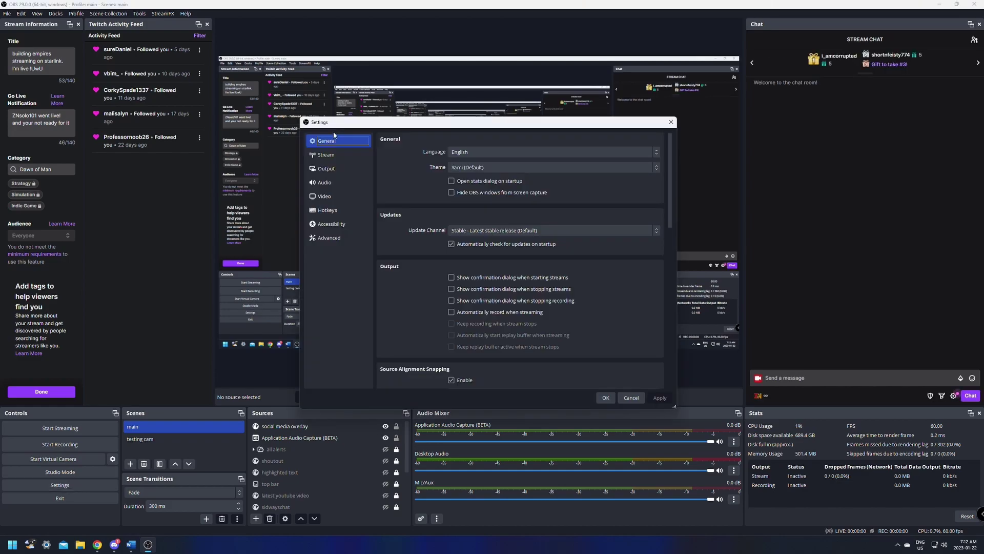
left_click(327, 155)
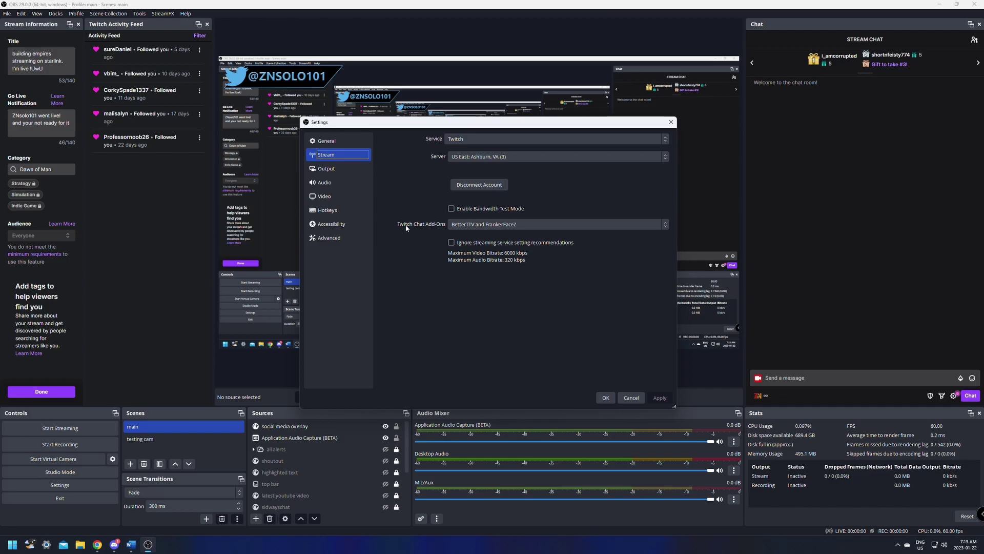
left_click(468, 226)
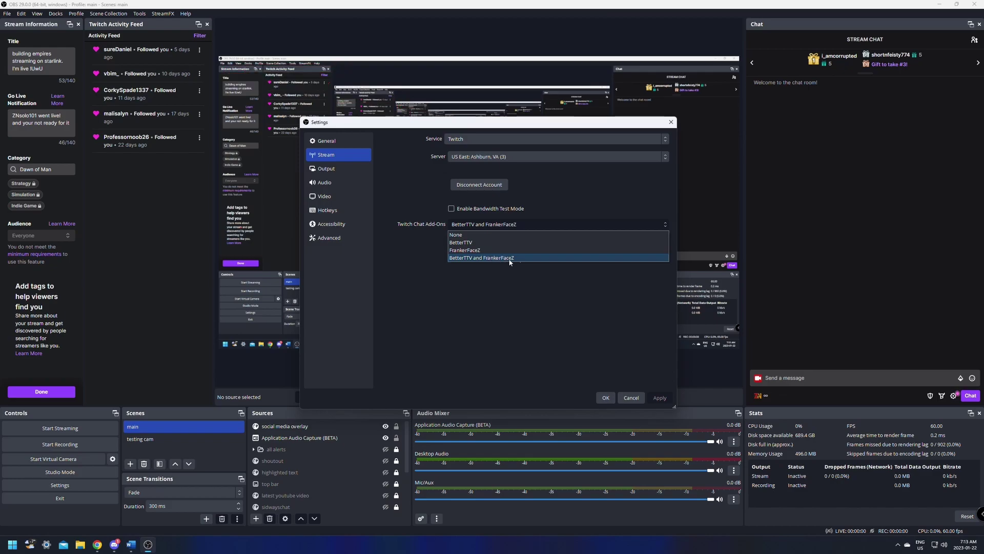
left_click(475, 259)
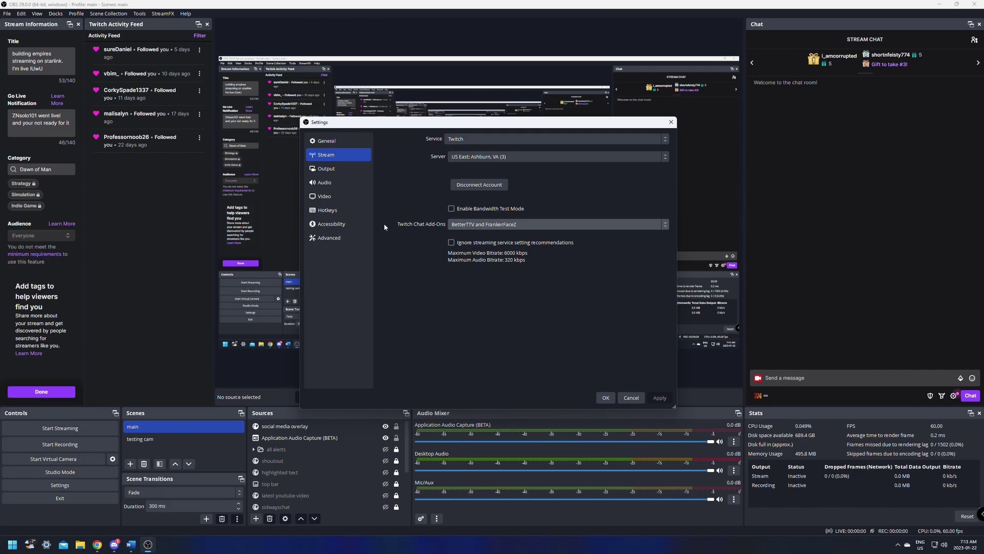
left_click(455, 225)
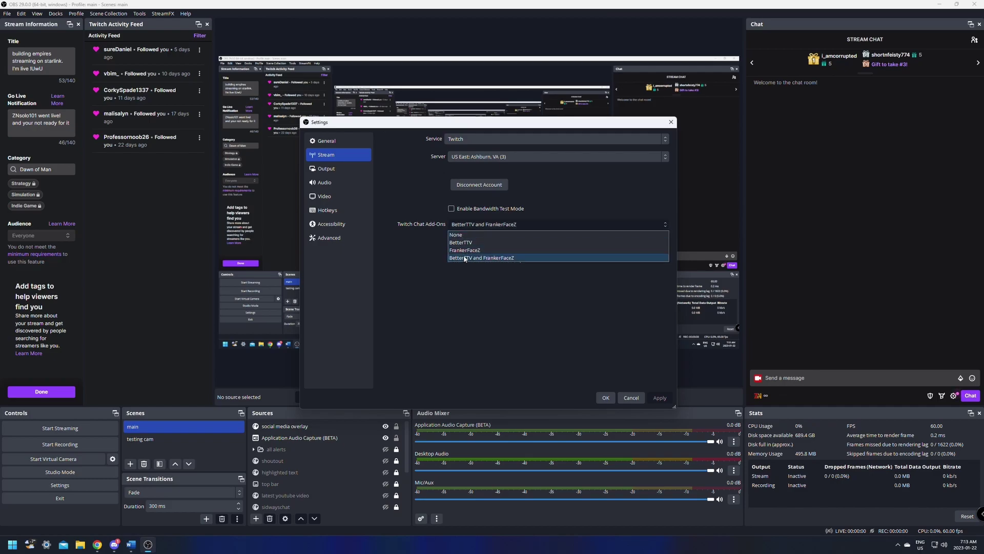
left_click(463, 259)
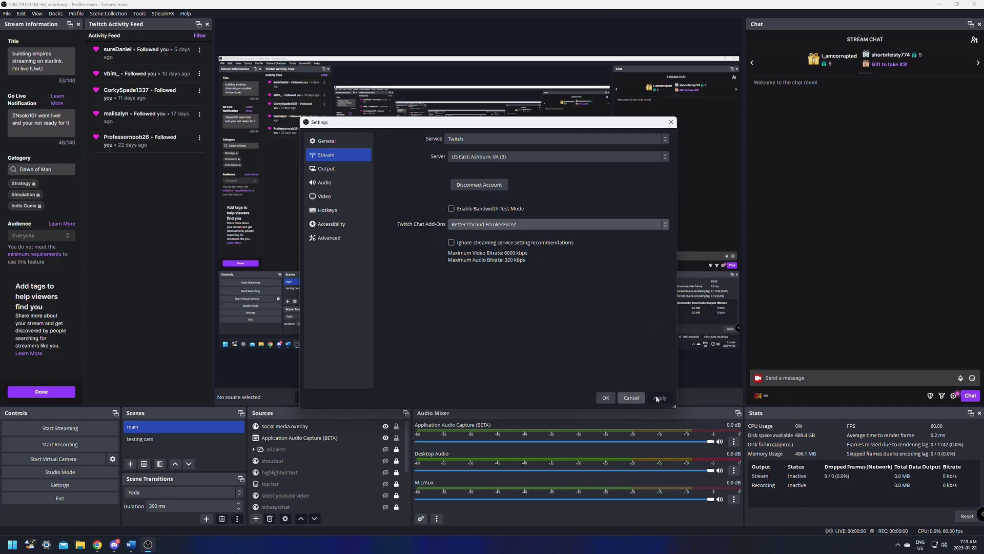
left_click(603, 398)
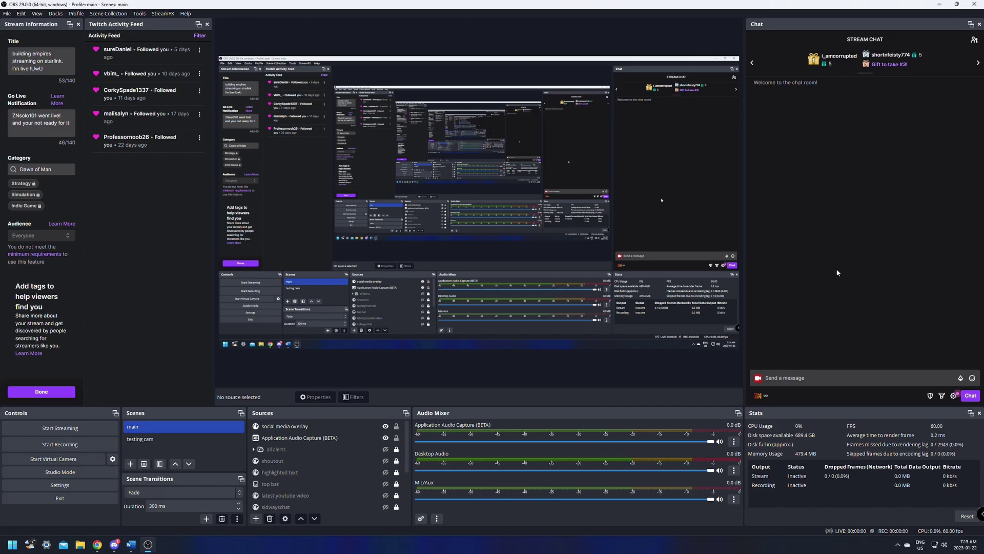
left_click(968, 4)
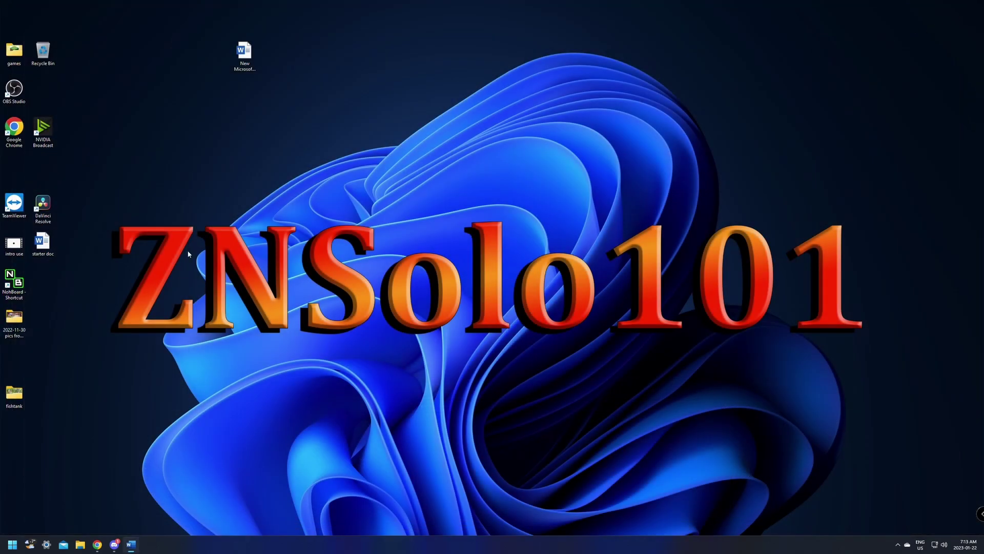
Switch to the Chrome window with the Twitch stream and inspect the emotes posted in its chat
mouse_move(97, 548)
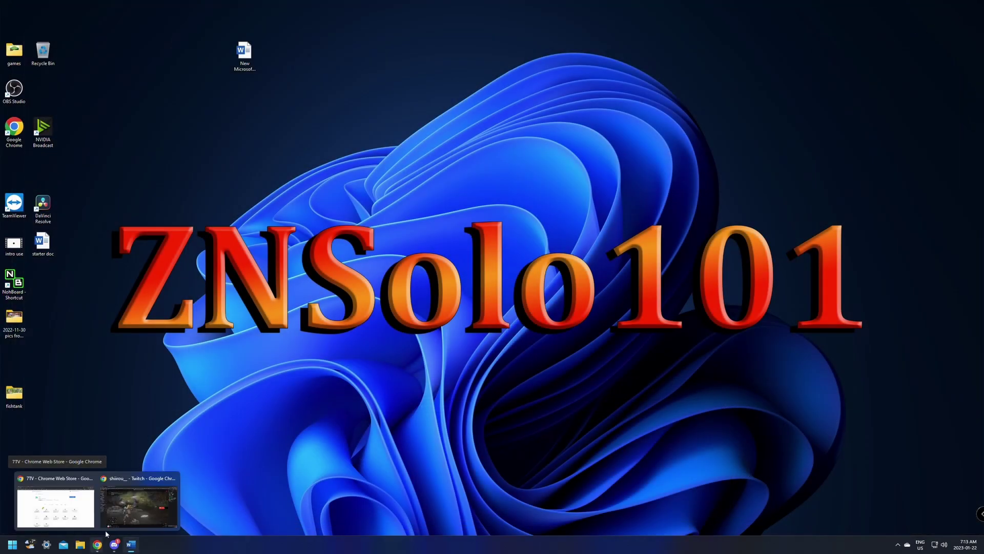
left_click(141, 499)
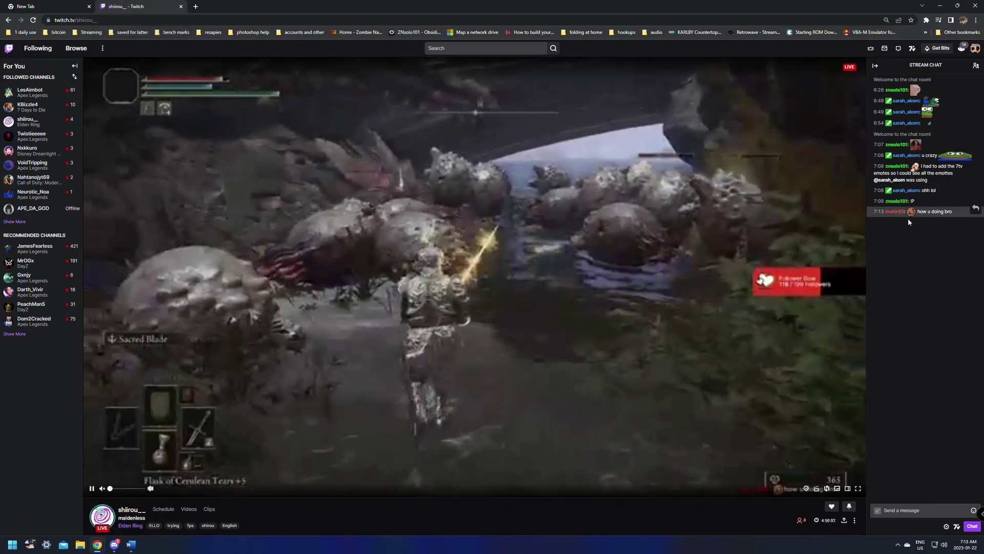
mouse_move(928, 117)
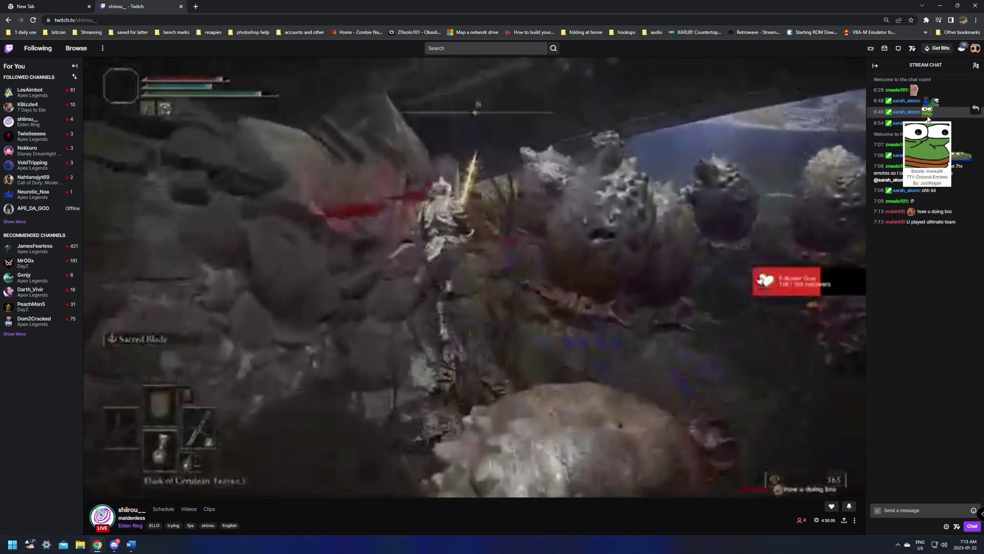
mouse_move(917, 146)
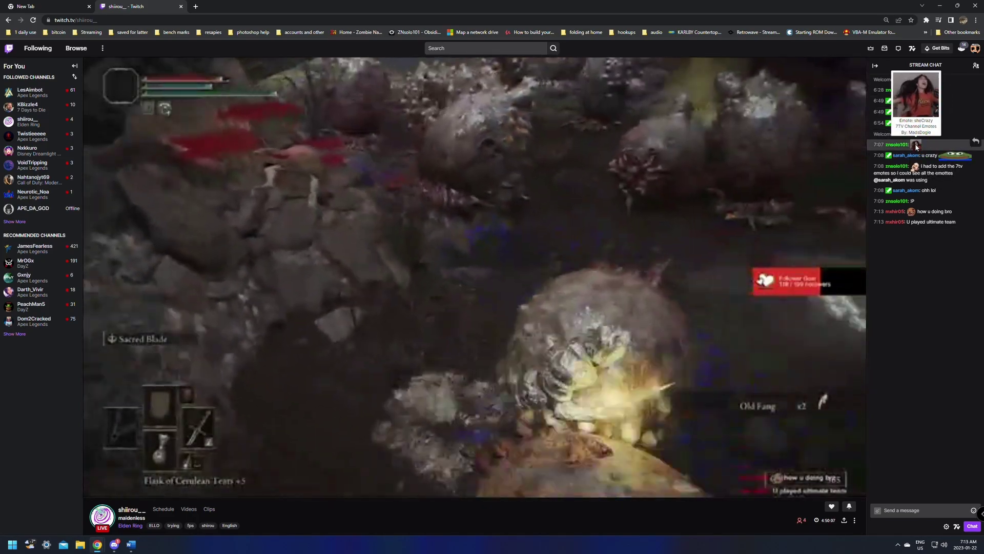
mouse_move(954, 156)
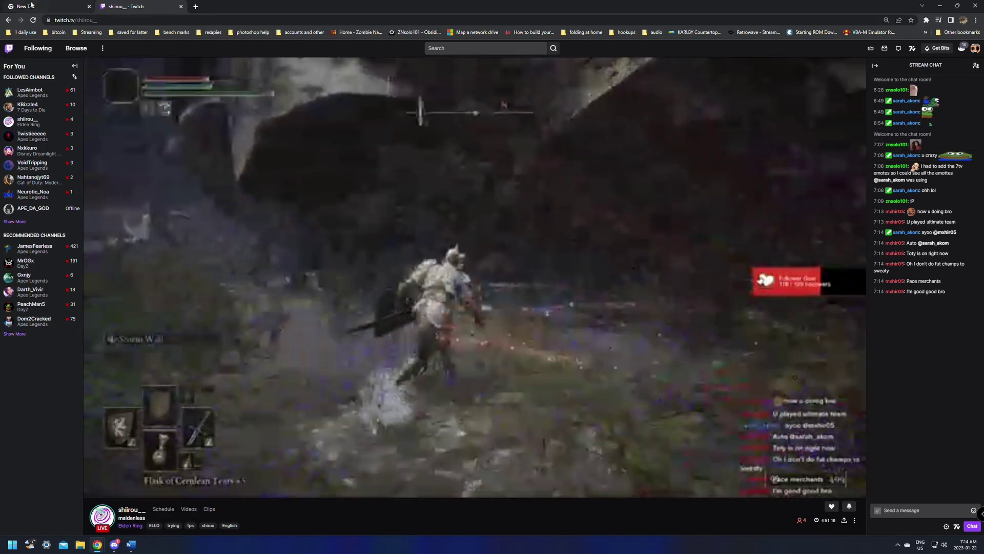
Search Google for "better ttv" and go through the BetterTTV site to its Chrome Web Store page
left_click(46, 7)
left_click(452, 160)
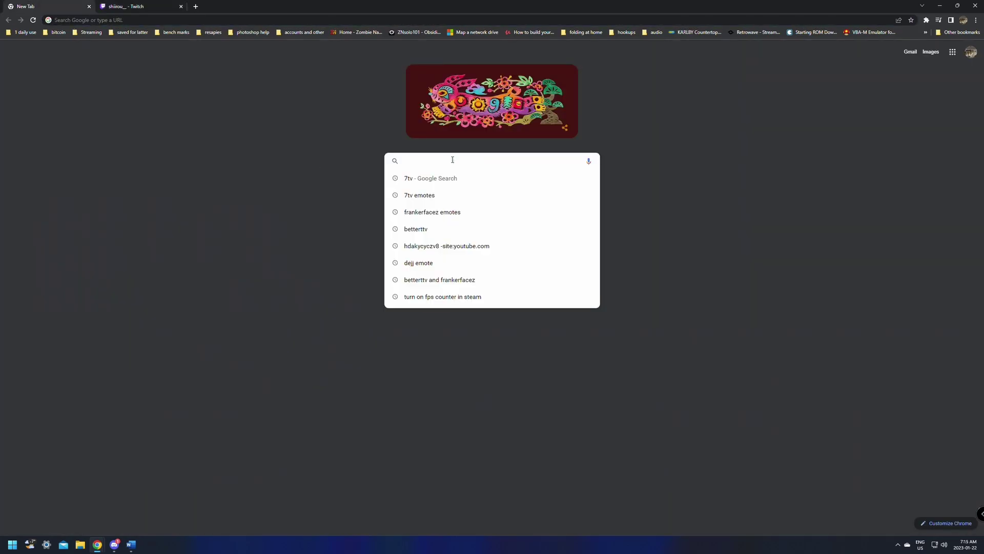
type("better ttv")
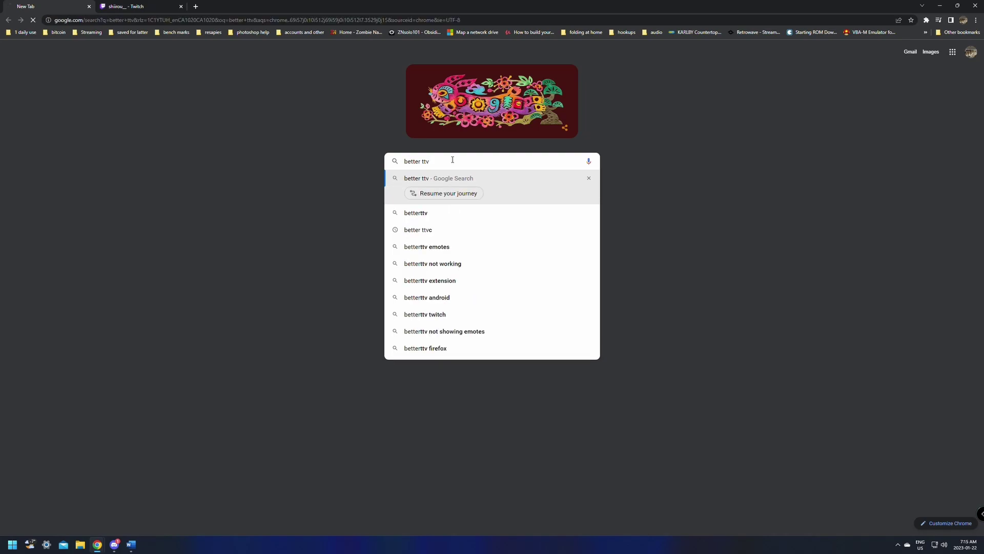
key("Return")
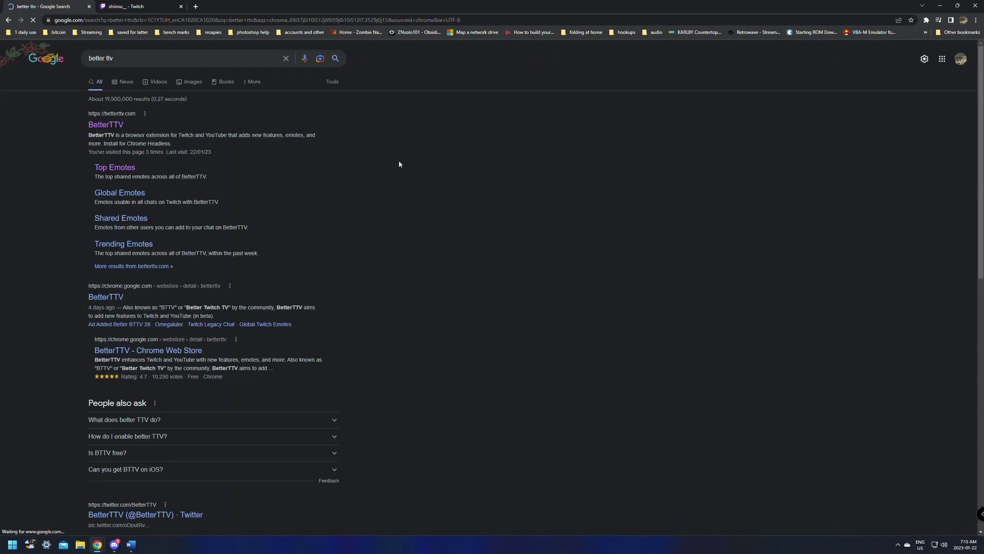
left_click(107, 126)
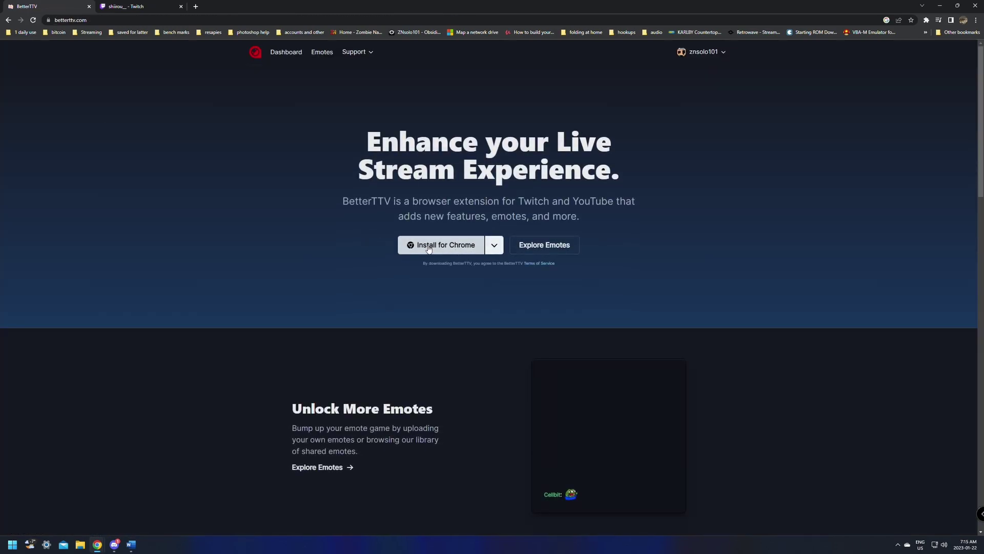
left_click(428, 246)
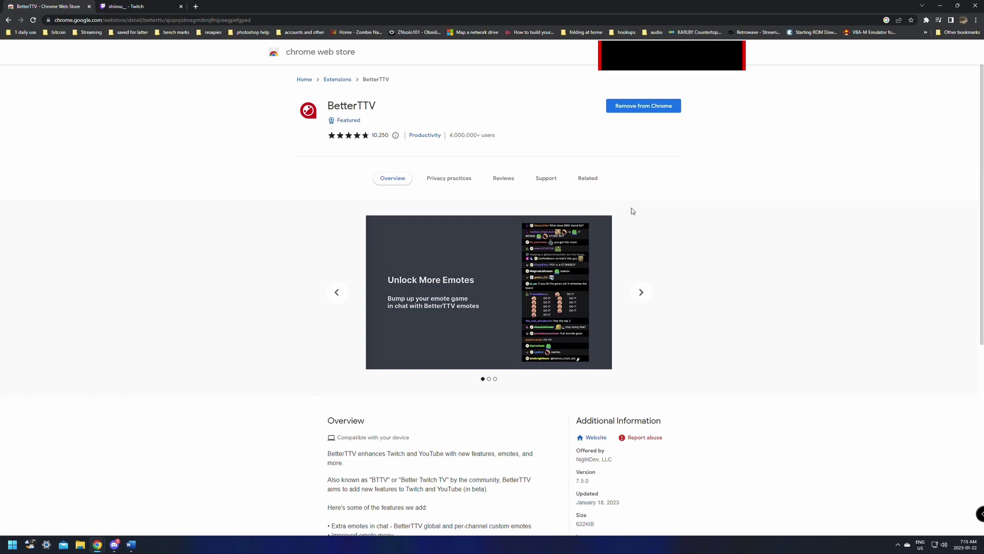
Open the BetterTTV website from the store page and view the channel's emote dashboard and the Clap emote from Top Emotes
scroll(623, 223, "down", 1)
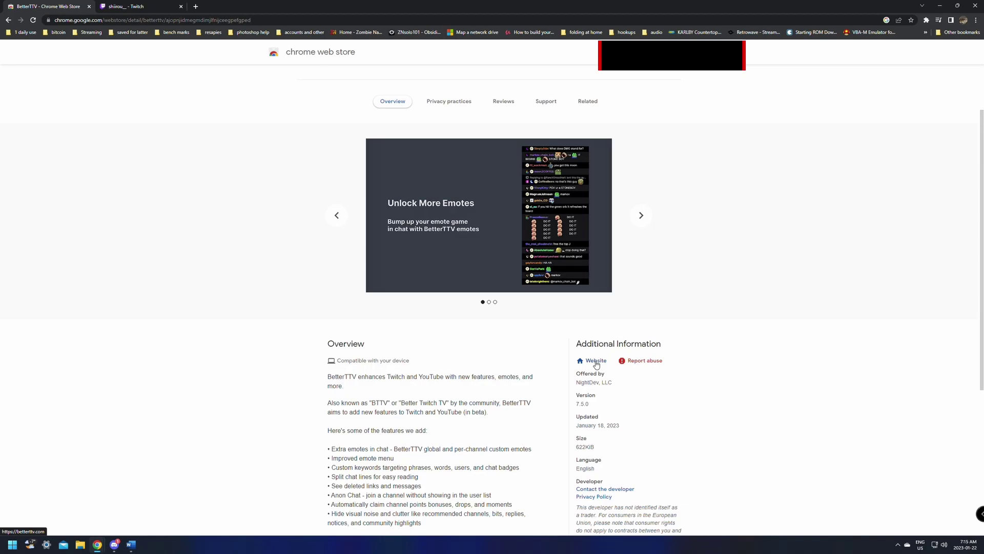
left_click(595, 361)
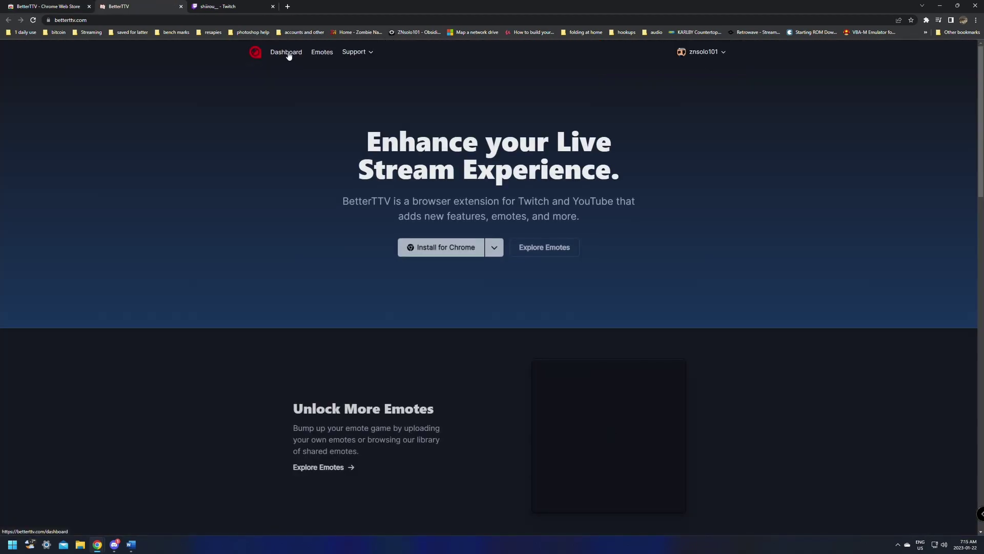
left_click(289, 54)
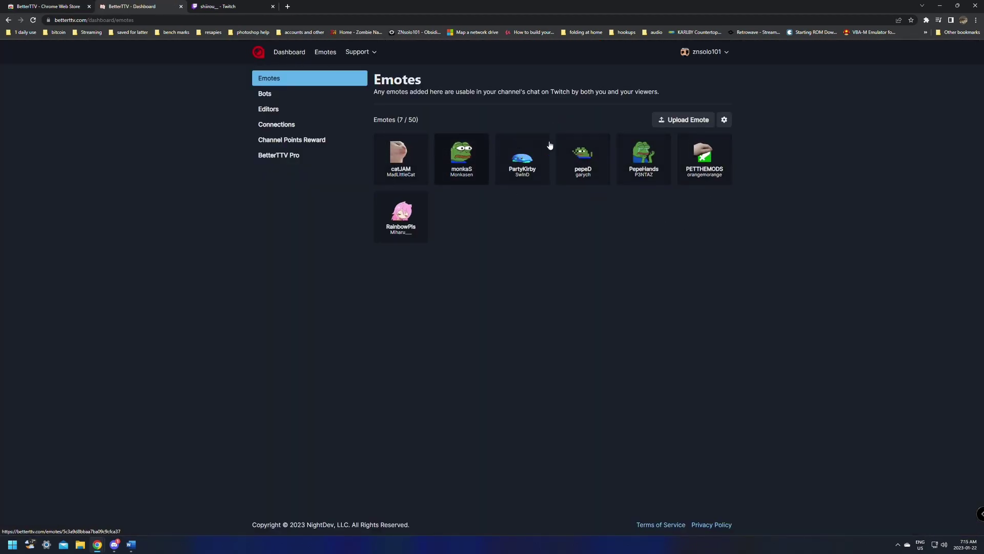
left_click(325, 53)
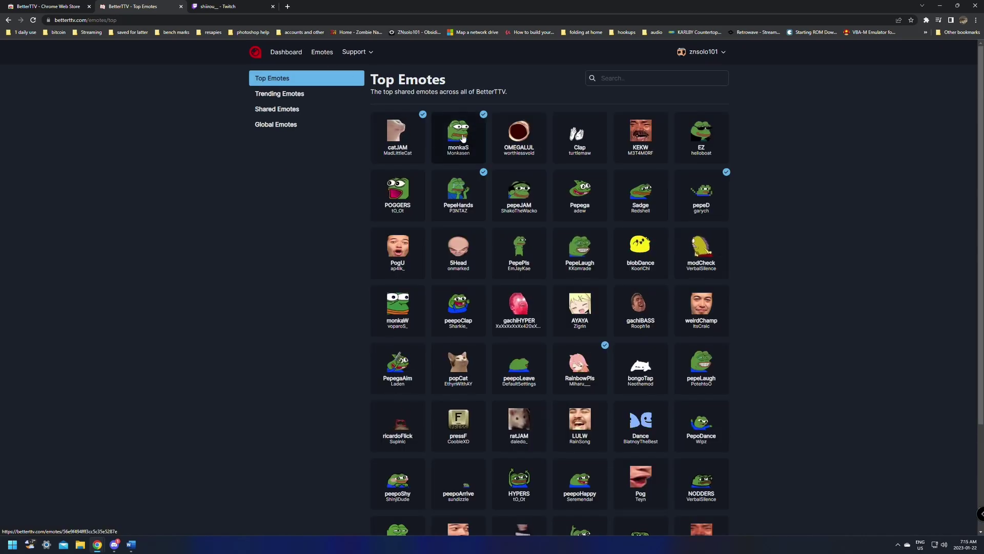
left_click(576, 148)
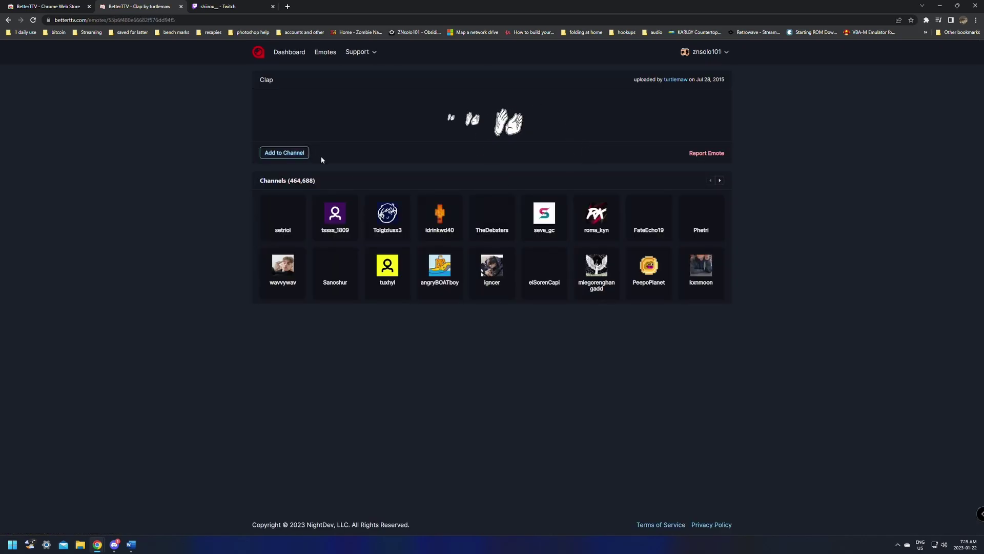
left_click(302, 52)
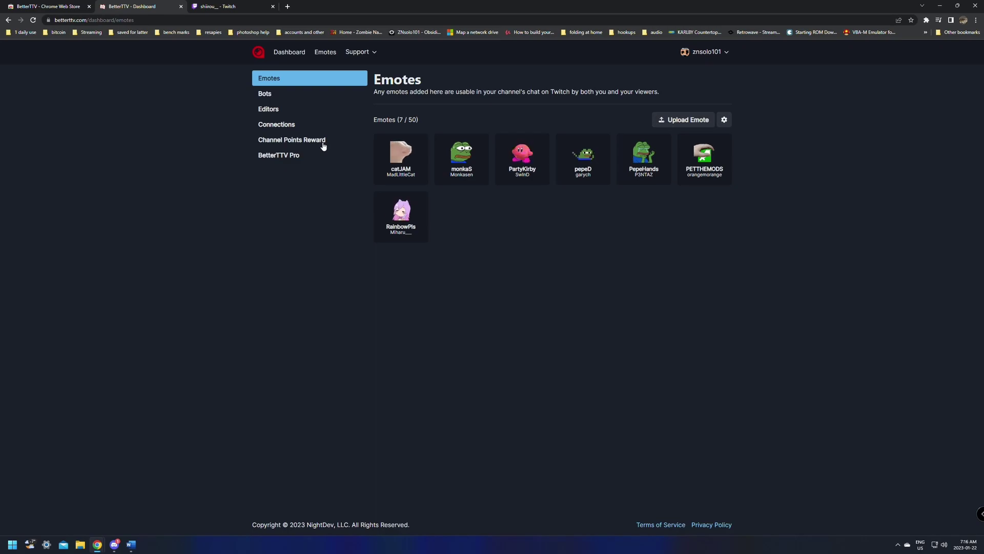
Check the Twitch chat, close the BetterTTV dashboard tab, and view the extensions related to BetterTTV in the Chrome Web Store
left_click(222, 7)
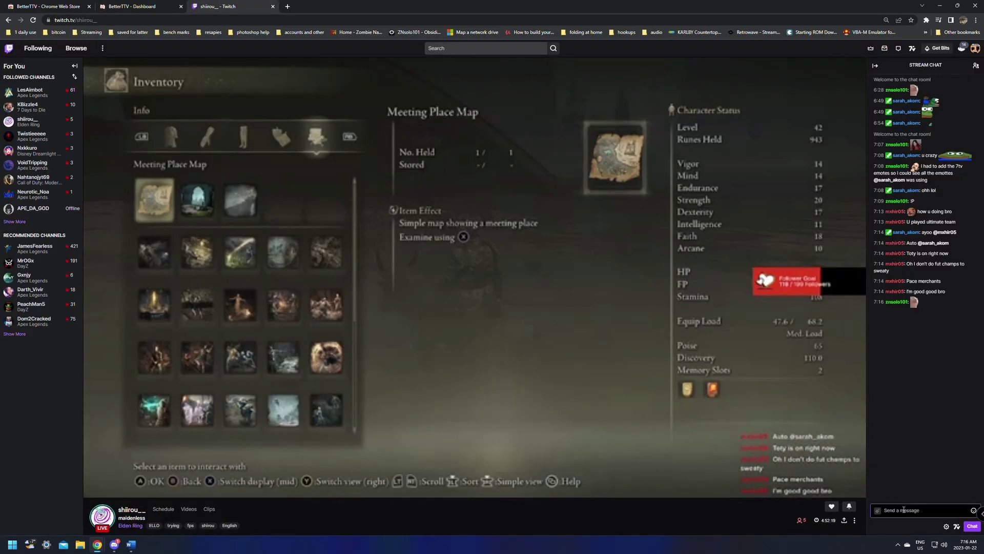
key("ctrl+shift+Tab")
key("ctrl+w")
key("ctrl+1")
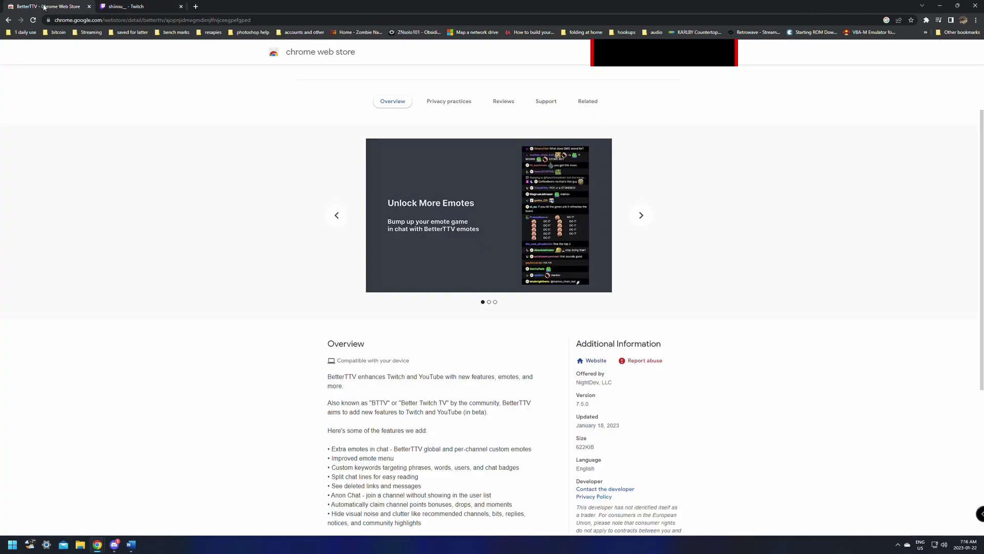
scroll(679, 219, "up", 2)
left_click(588, 180)
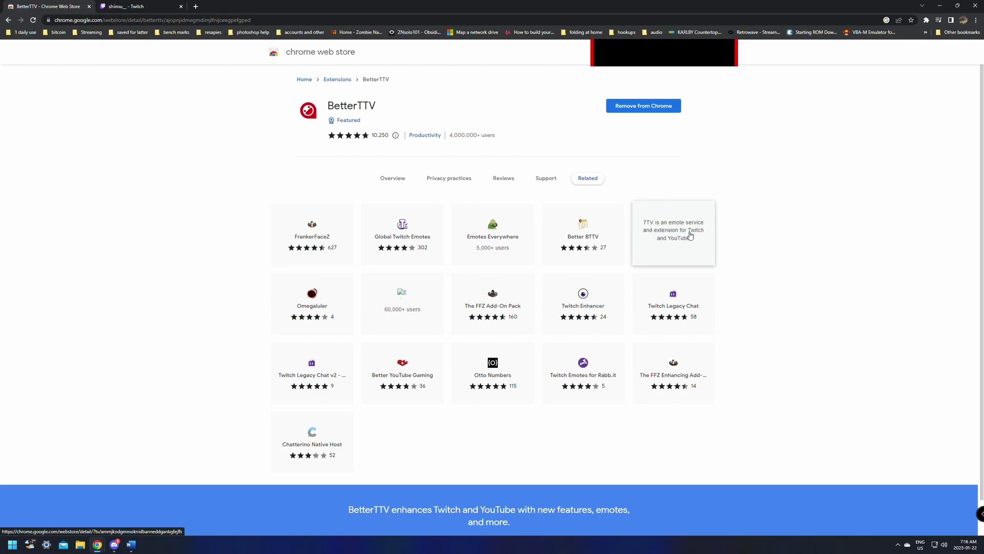
Search Google for "frankerfacez emotes" in a new tab and open the FrankerFaceZ homepage
left_click(196, 6)
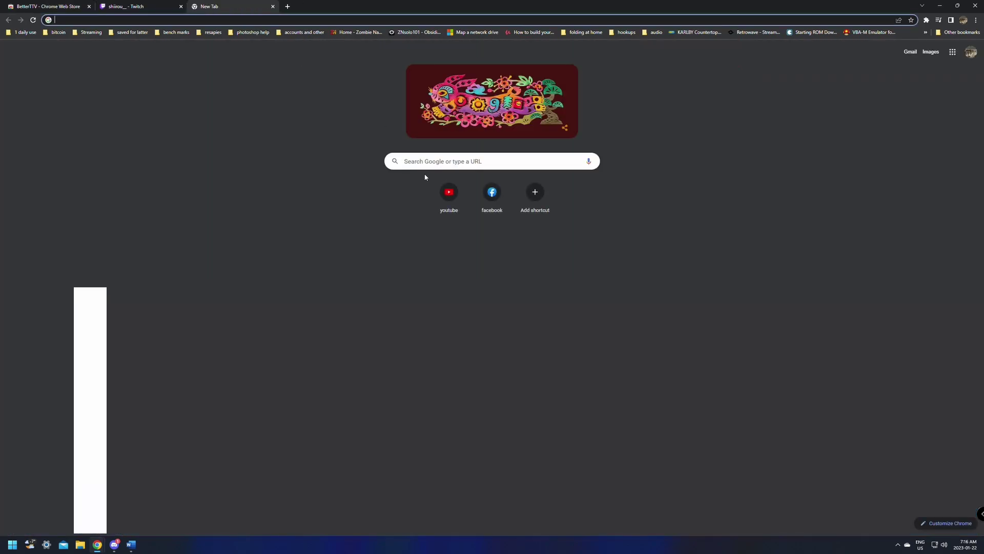
left_click(426, 158)
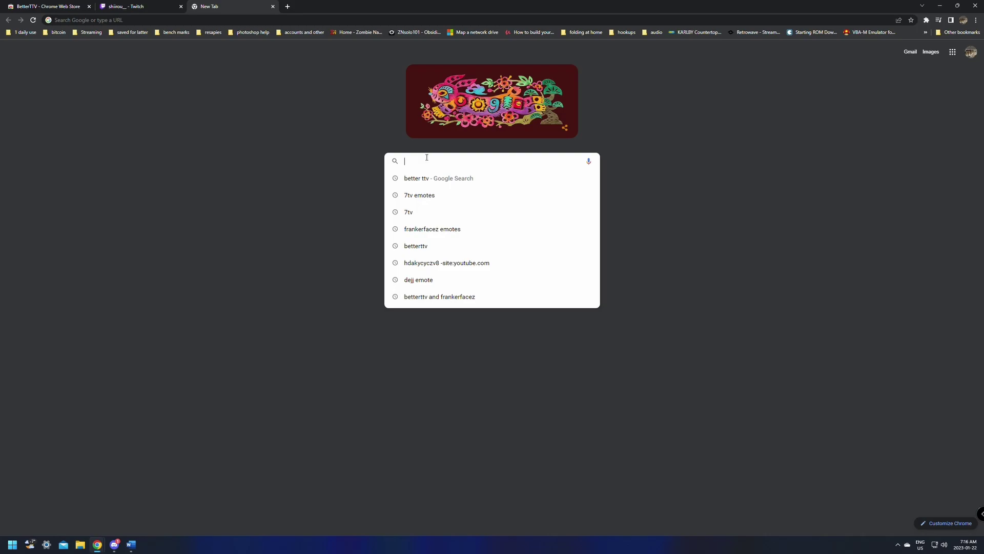
type("frankerfacez emotes")
key("Return")
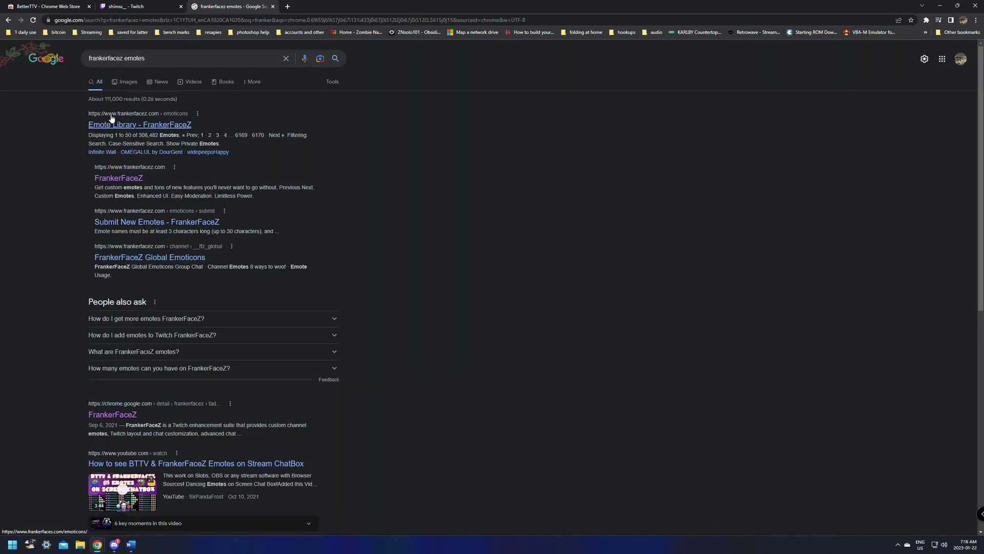
left_click(120, 179)
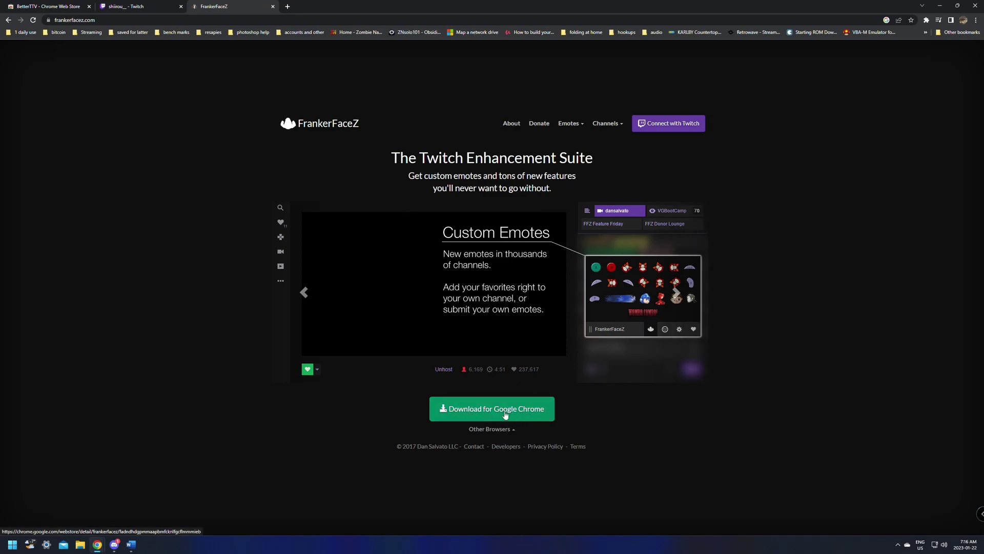
Follow the site's Google Chrome download to the web store and add the FrankerFaceZ extension to Chrome
left_click(505, 410)
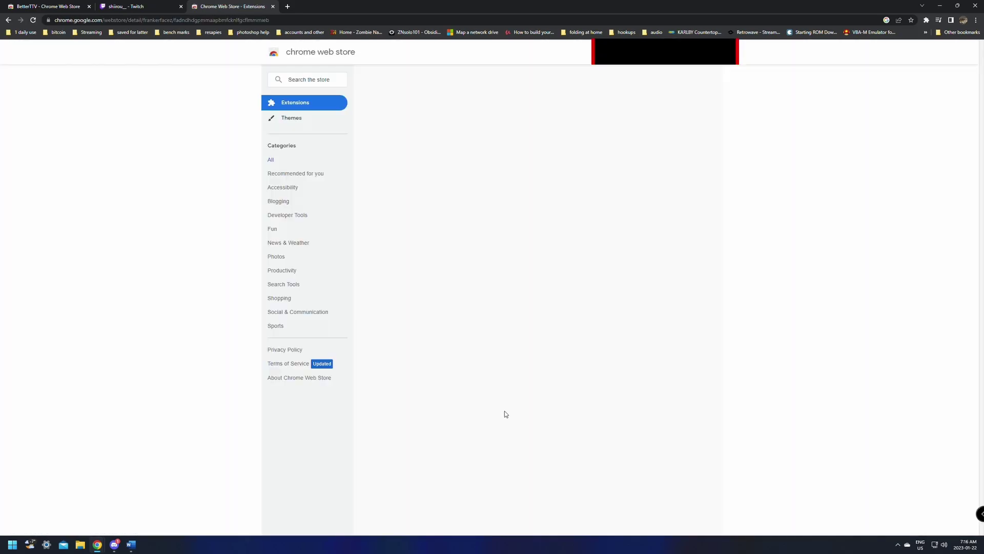
left_click(655, 110)
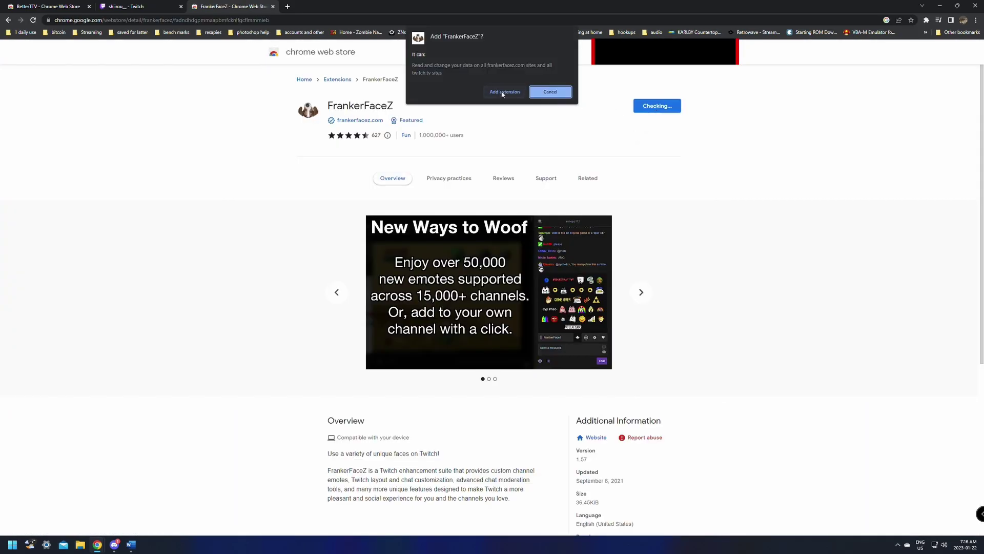
left_click(504, 92)
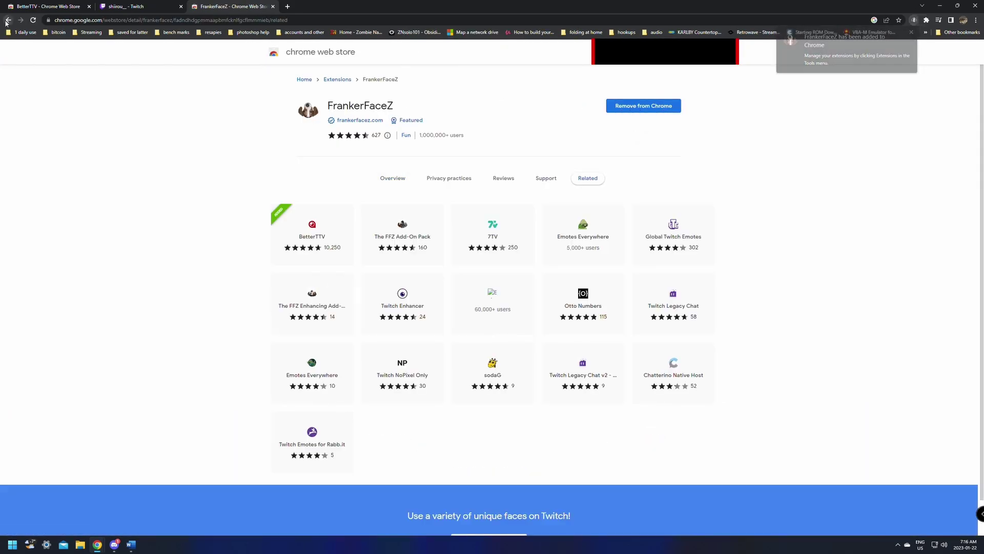
Go back to the FrankerFaceZ homepage and look through the emote options, the About page, and the channel options
left_click(7, 21)
left_click(7, 21)
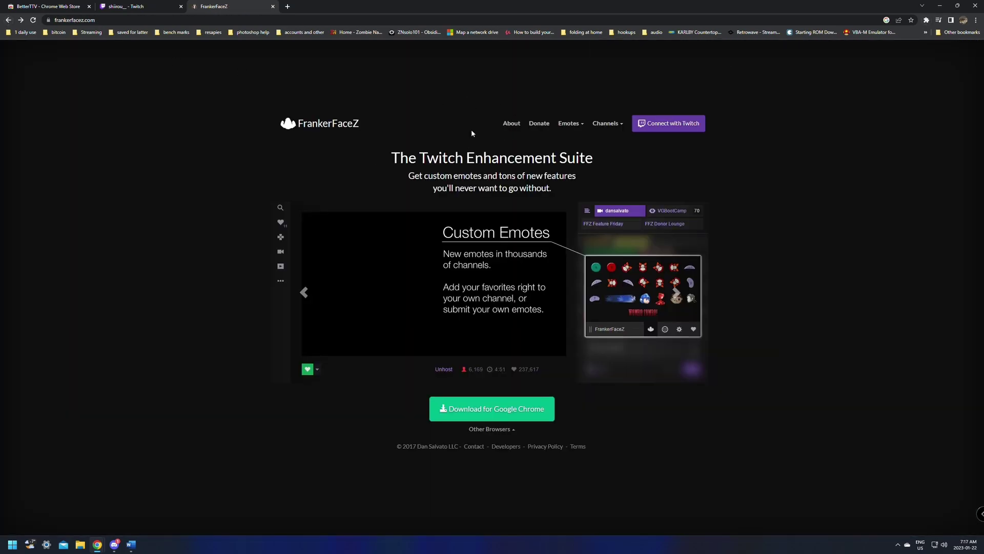
left_click(571, 127)
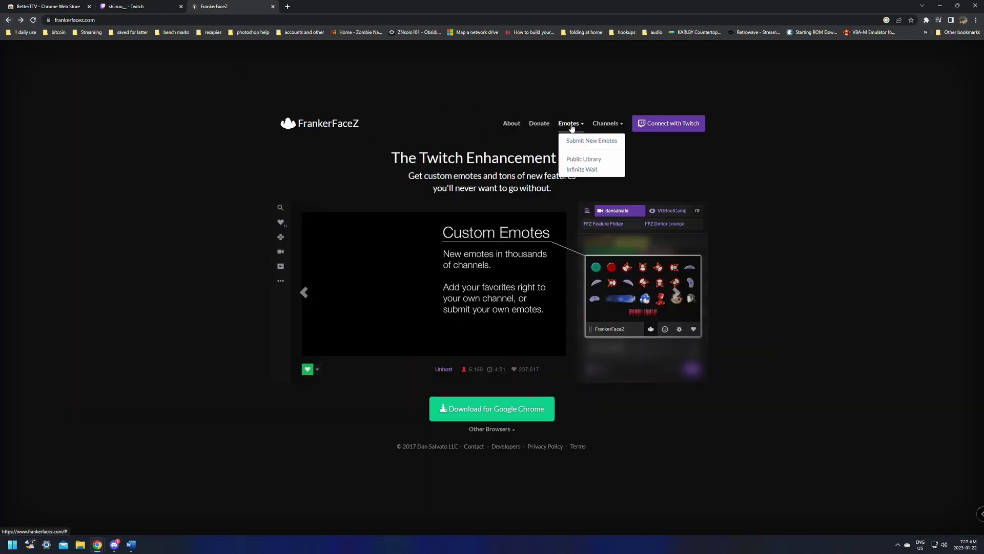
left_click(511, 125)
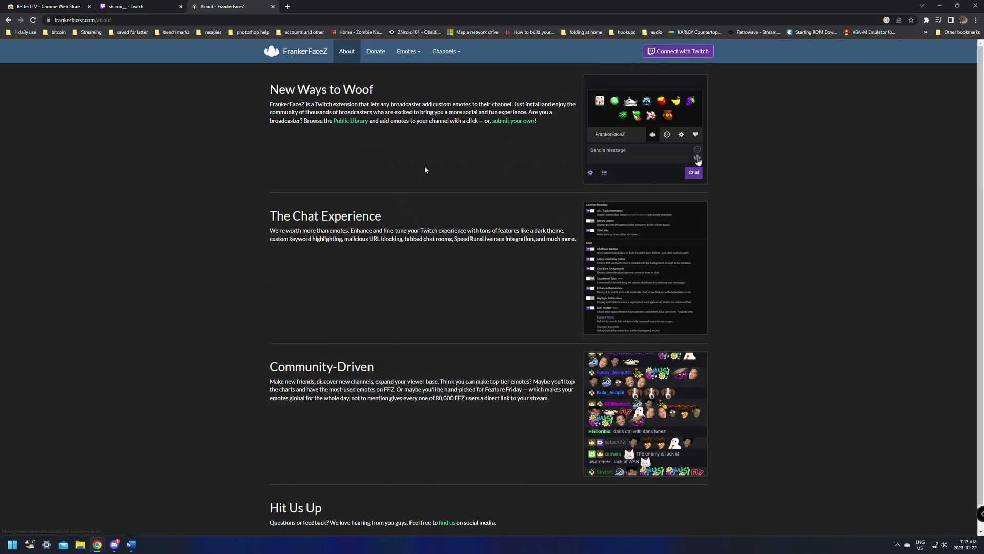
left_click(445, 53)
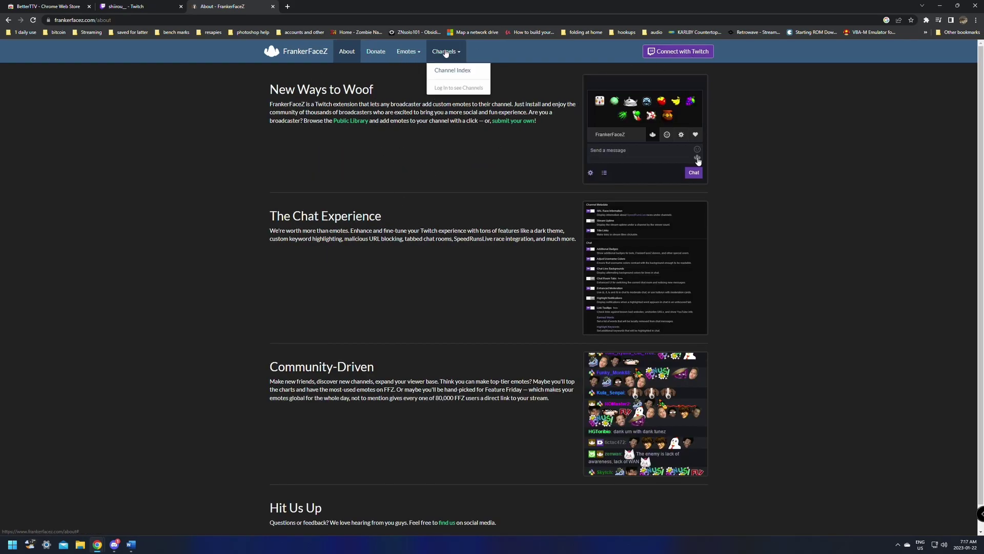
left_click(753, 205)
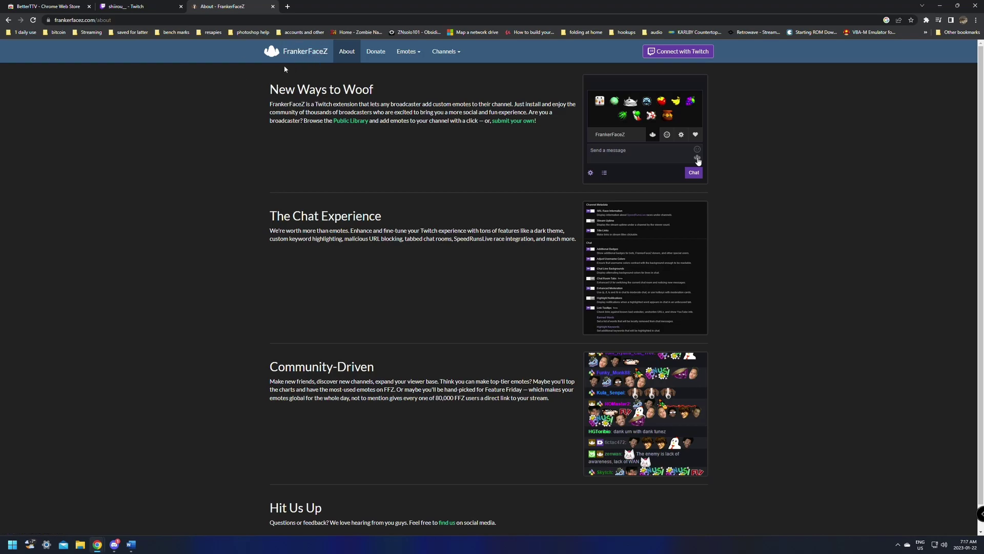
scroll(512, 246, "down", 1)
scroll(539, 281, "up", 1)
Return to the Google results and search for "7tv" instead
key("alt+Left")
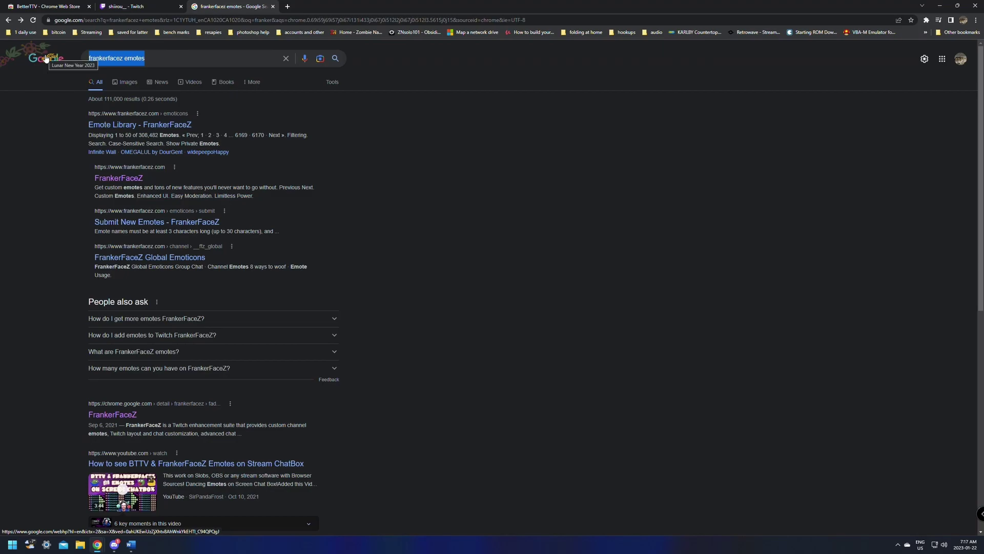
key("BackSpace")
type("7tv")
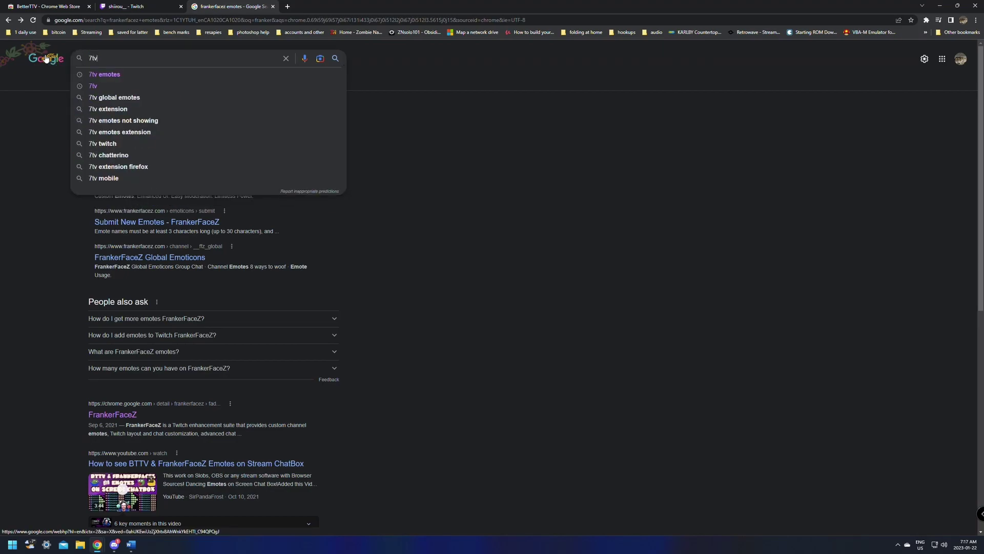
key("Return")
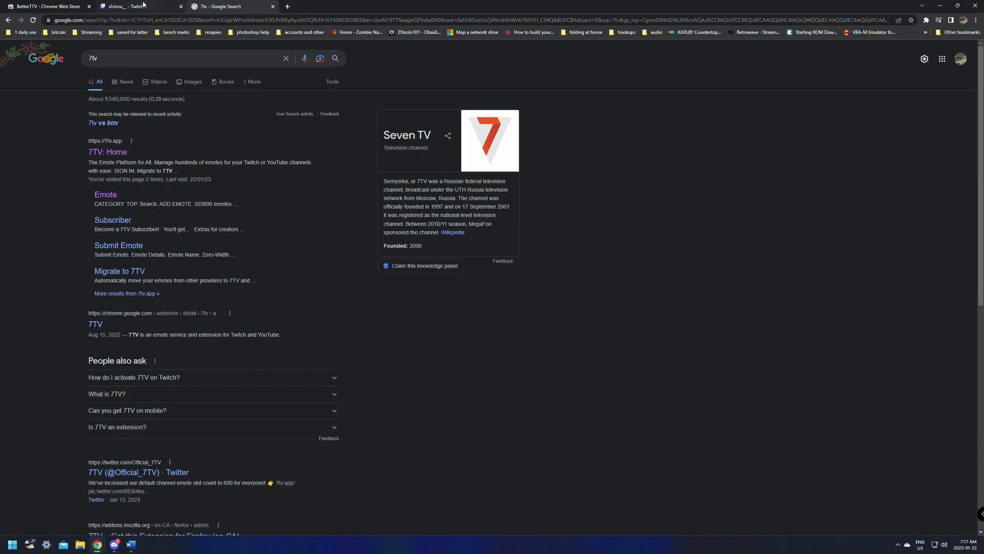
Browse the 7TV, BetterTTV and FrankerFaceZ emotes in the Twitch channel's chat emote picker, and close the picker
left_click(149, 6)
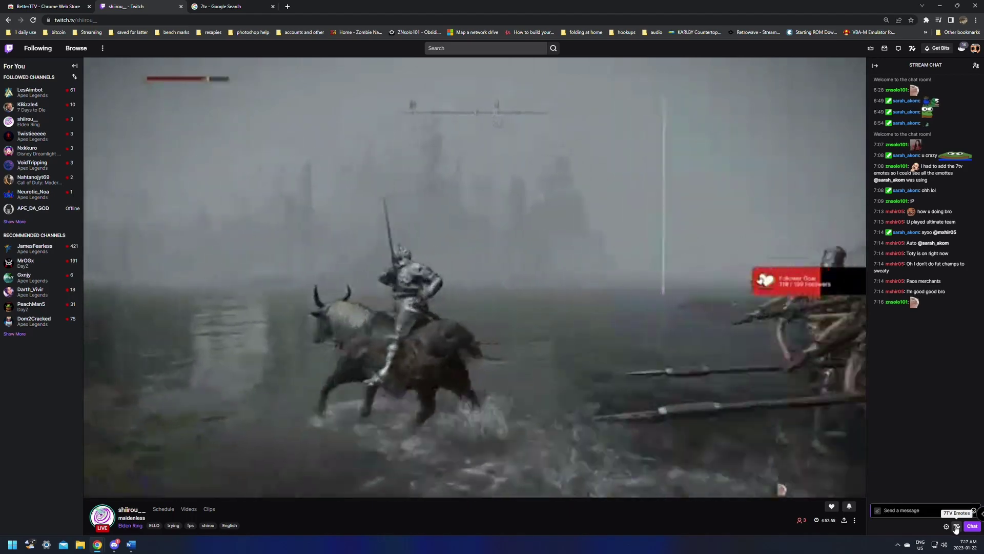
left_click(955, 528)
scroll(910, 416, "down", 5)
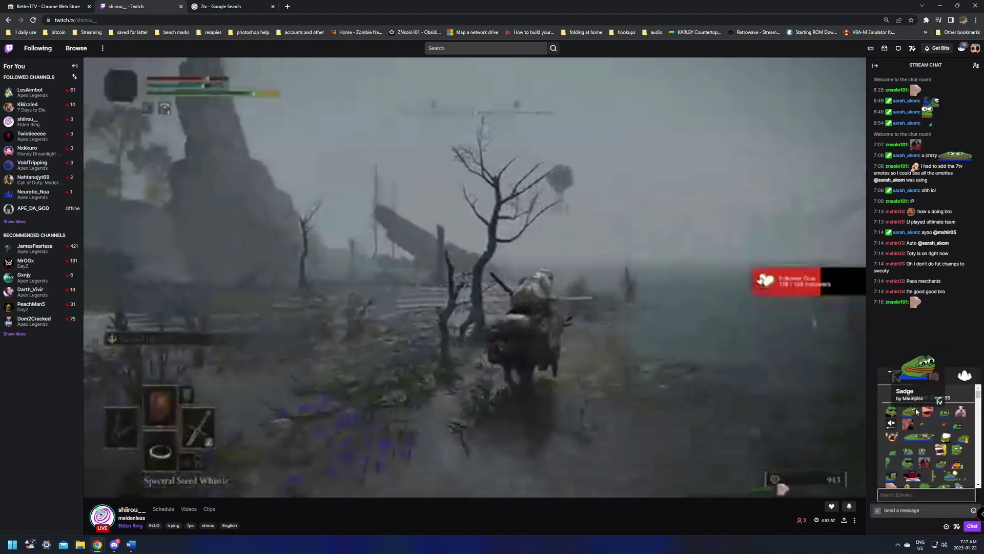
scroll(914, 447, "down", 5)
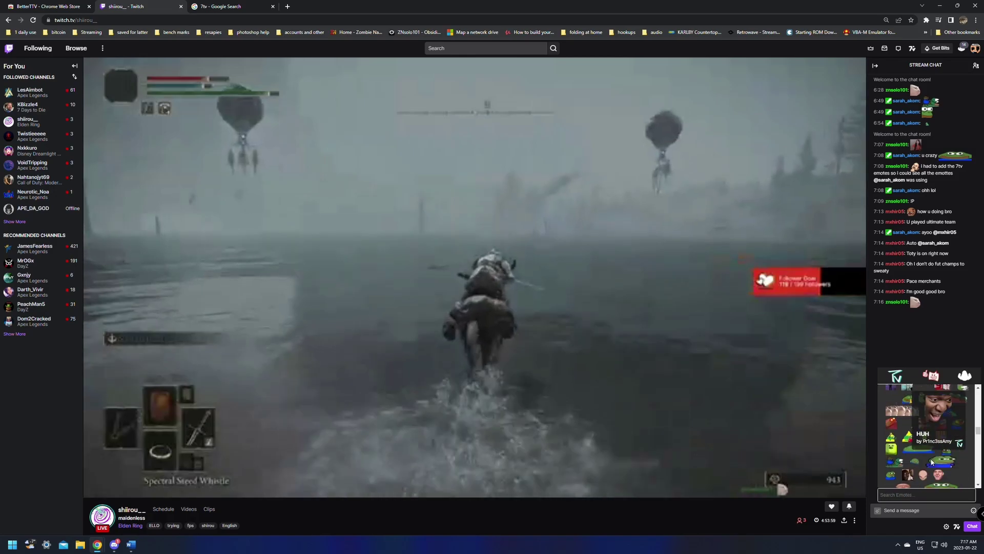
scroll(931, 457, "down", 5)
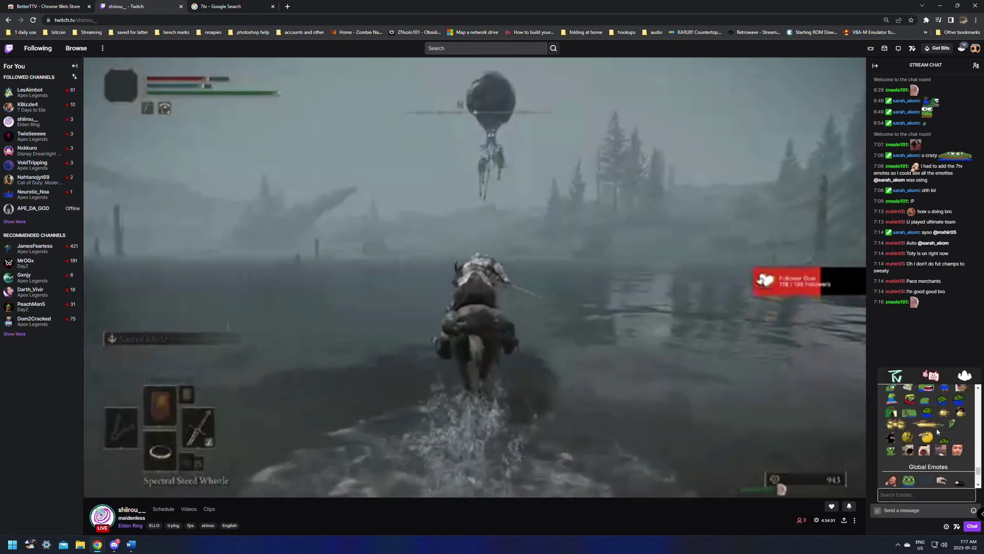
scroll(942, 426, "down", 5)
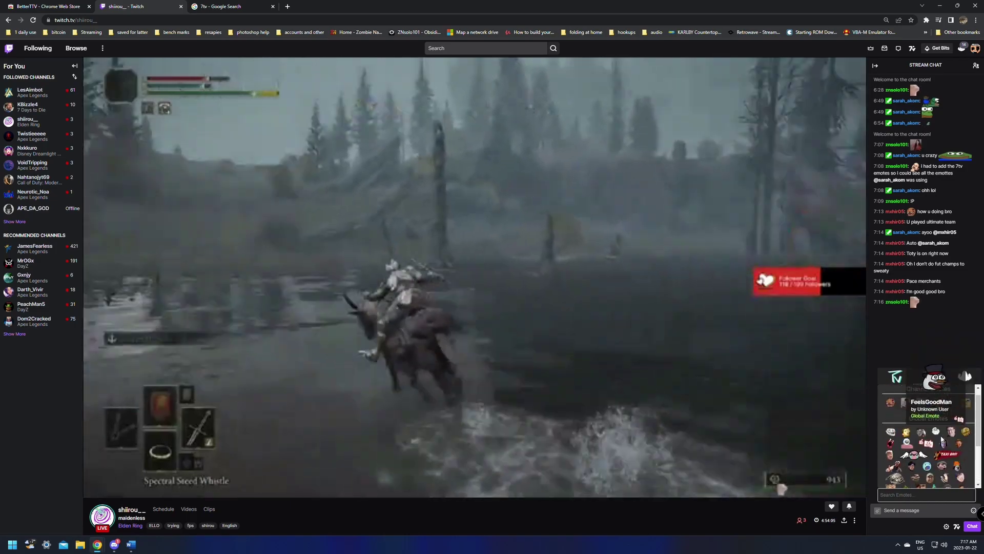
left_click(962, 377)
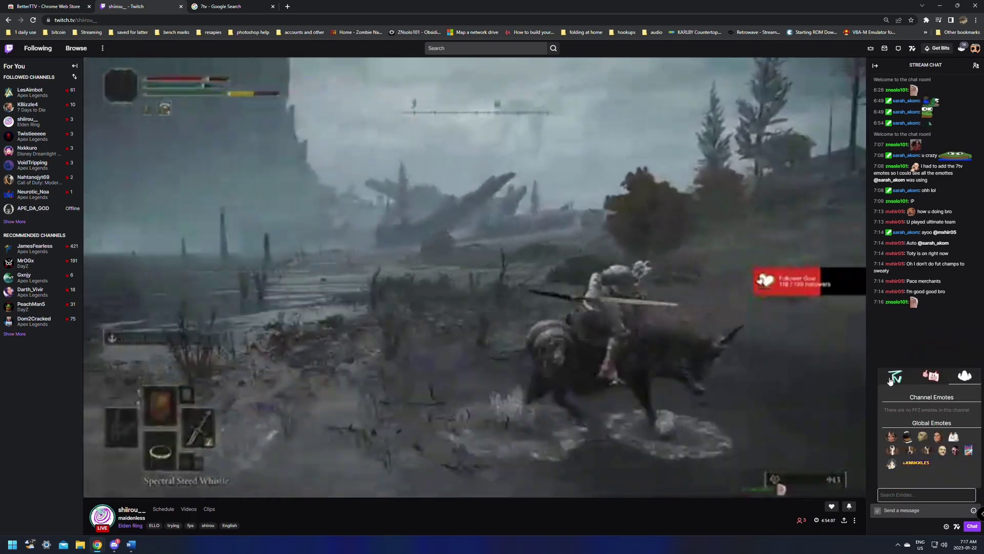
left_click(956, 526)
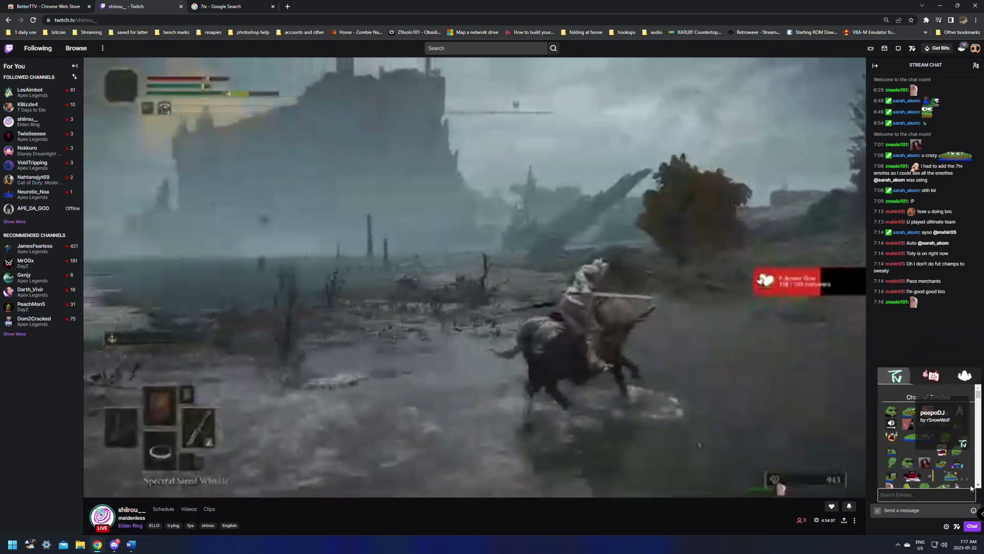
left_click(956, 527)
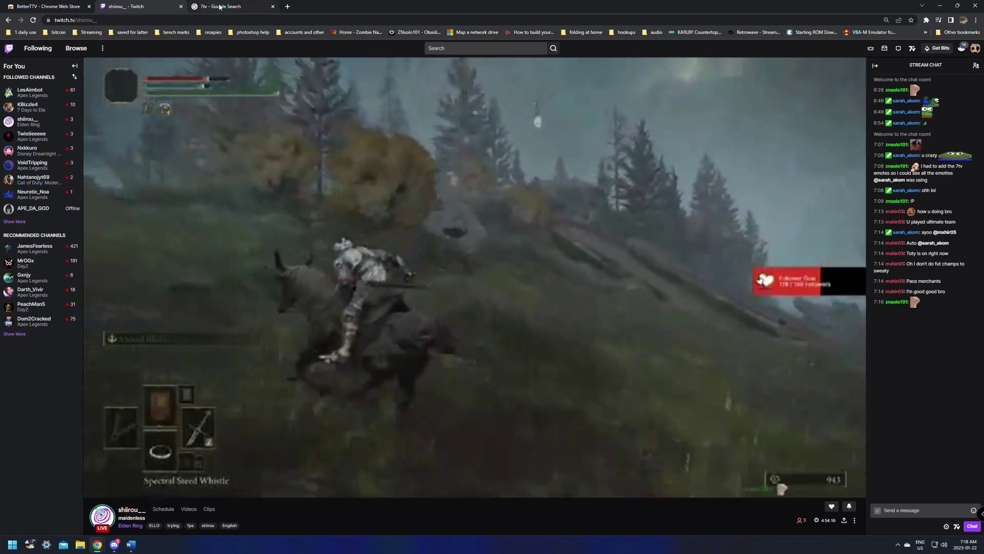
Open the 7TV homepage from the Google results and follow its Chrome browser extension download to the web store
left_click(223, 7)
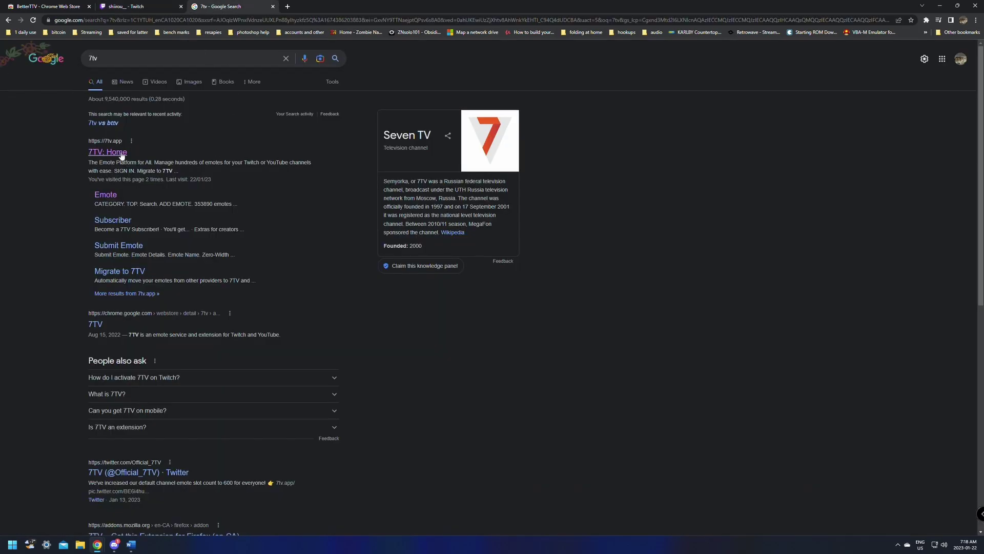
left_click(99, 155)
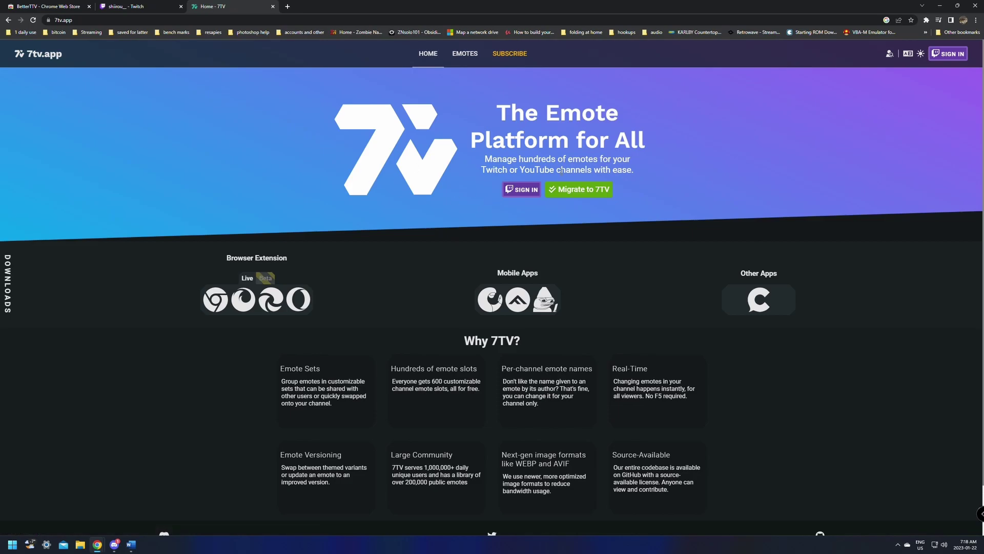
left_click(215, 300)
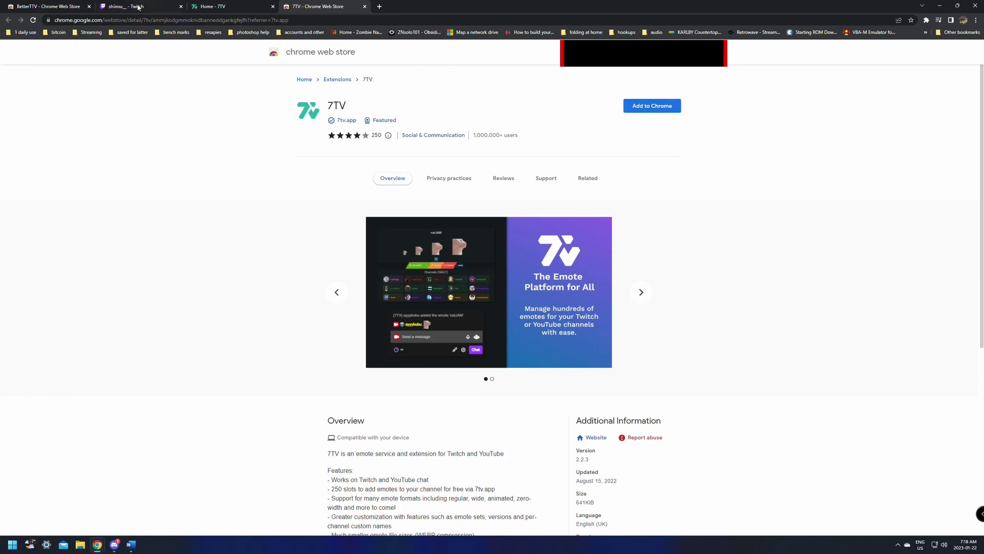
Check the BetterTTV store page, reopen the Chrome download from the 7TV homepage, and add the 7TV extension to Chrome
left_click(61, 5)
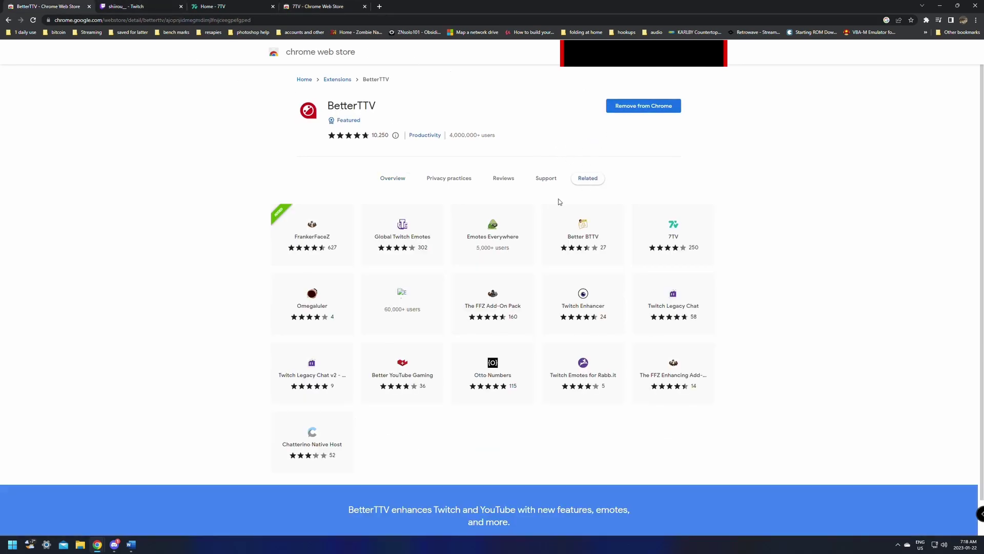
left_click(229, 6)
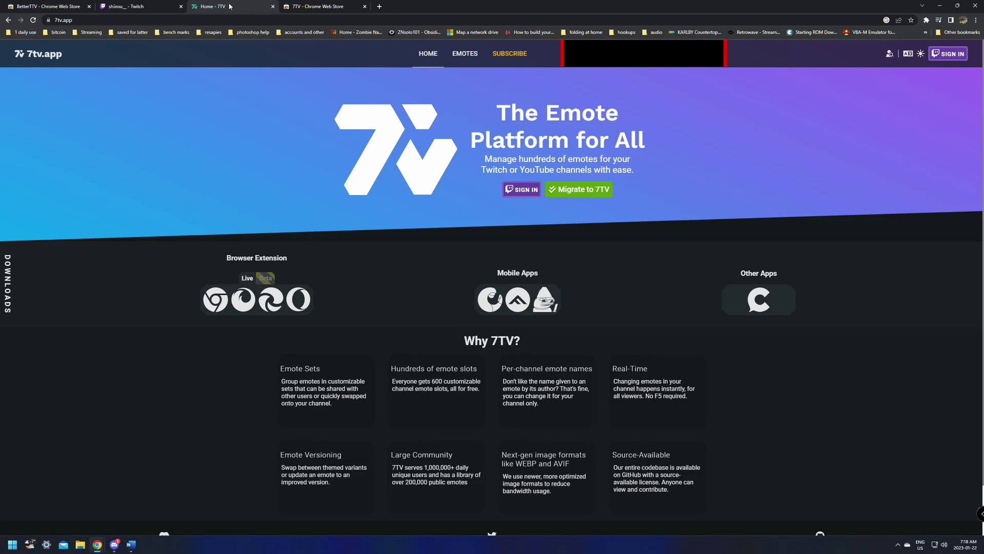
left_click(215, 302)
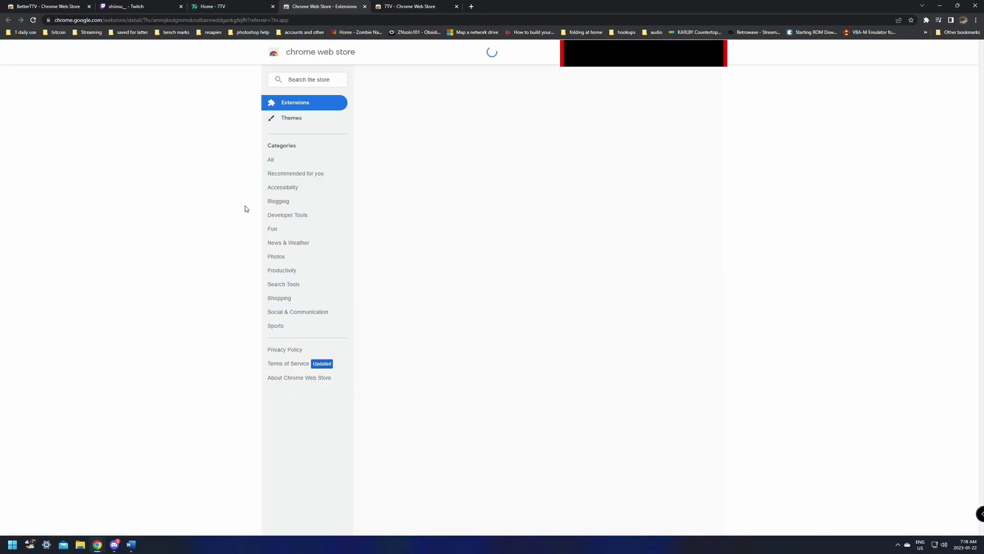
left_click(653, 107)
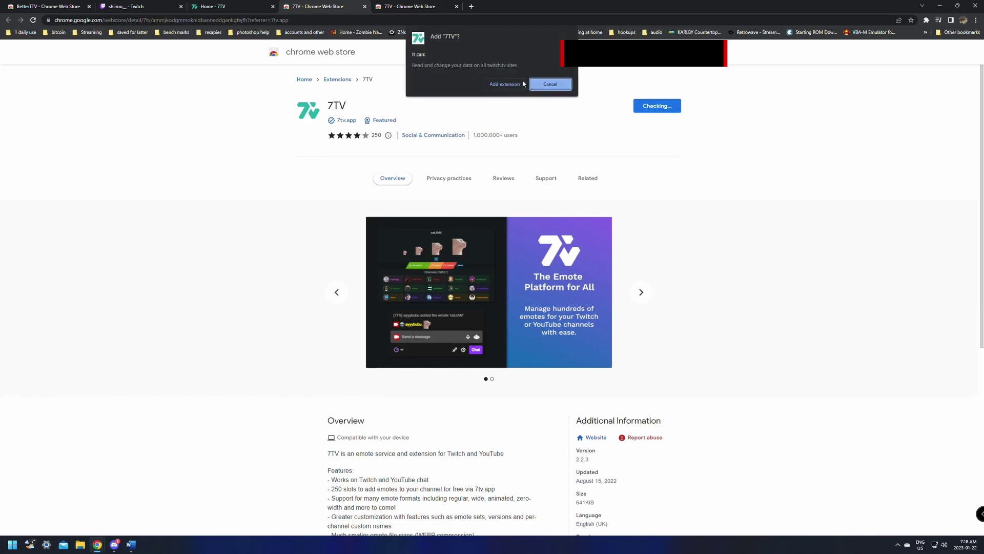
left_click(501, 85)
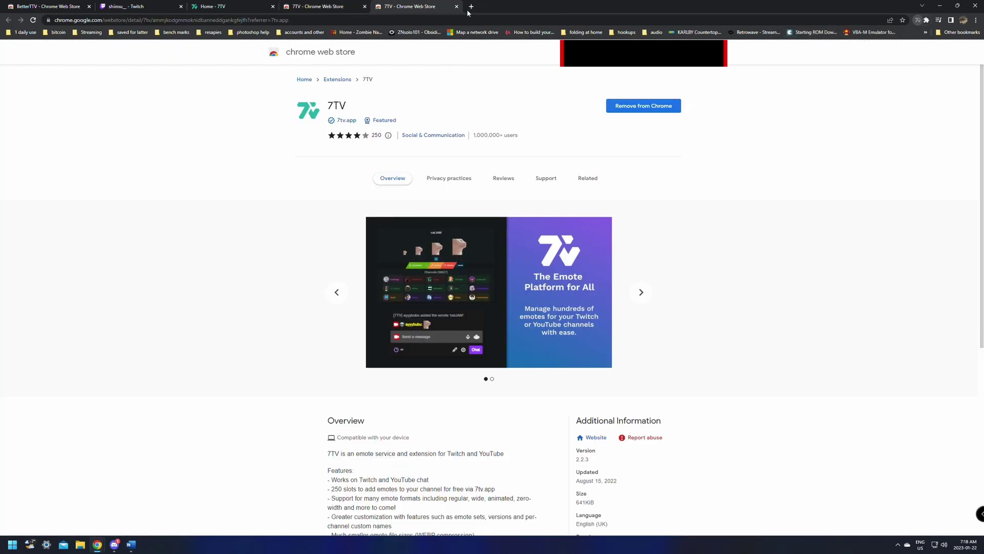
Close both 7TV web store tabs and open the emote directory on the 7TV website
left_click(457, 7)
left_click(365, 6)
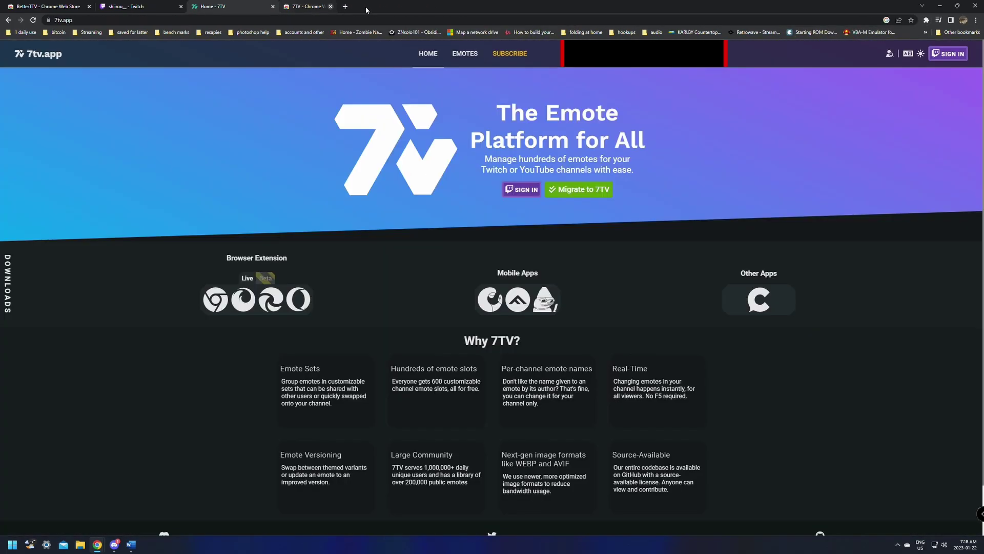
left_click(470, 59)
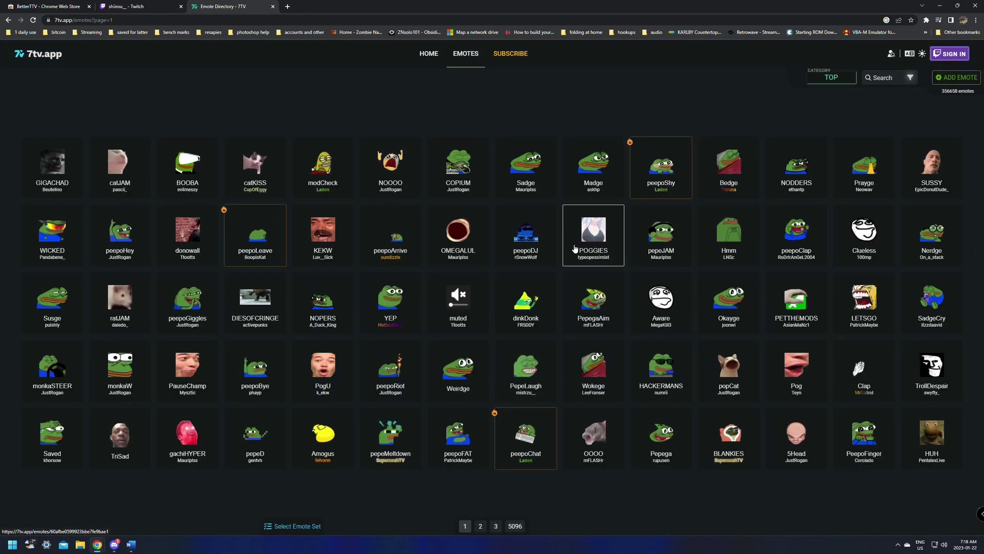